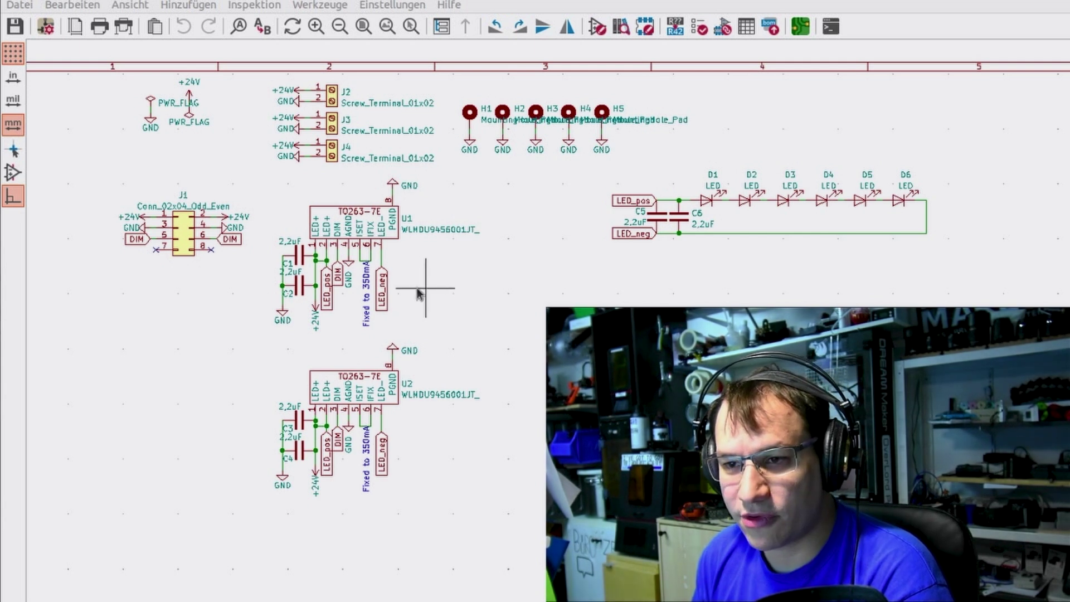
Examine the ISET and IFIX wiring and the fixed 350 mA note below LED driver U1 in the schematic.
scroll(363, 278, up, 6)
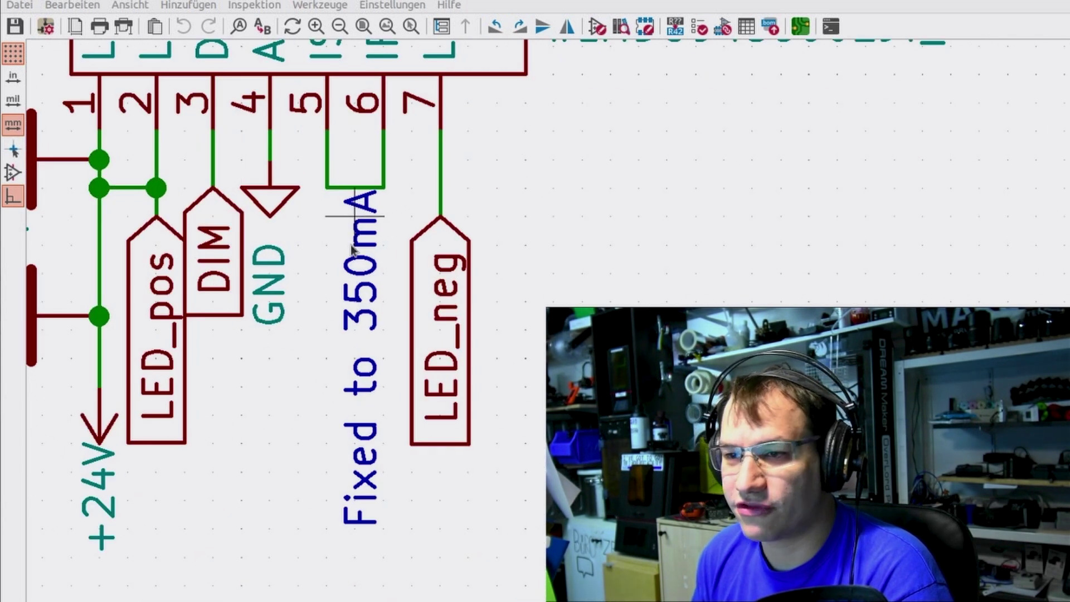
scroll(344, 358, down, 5)
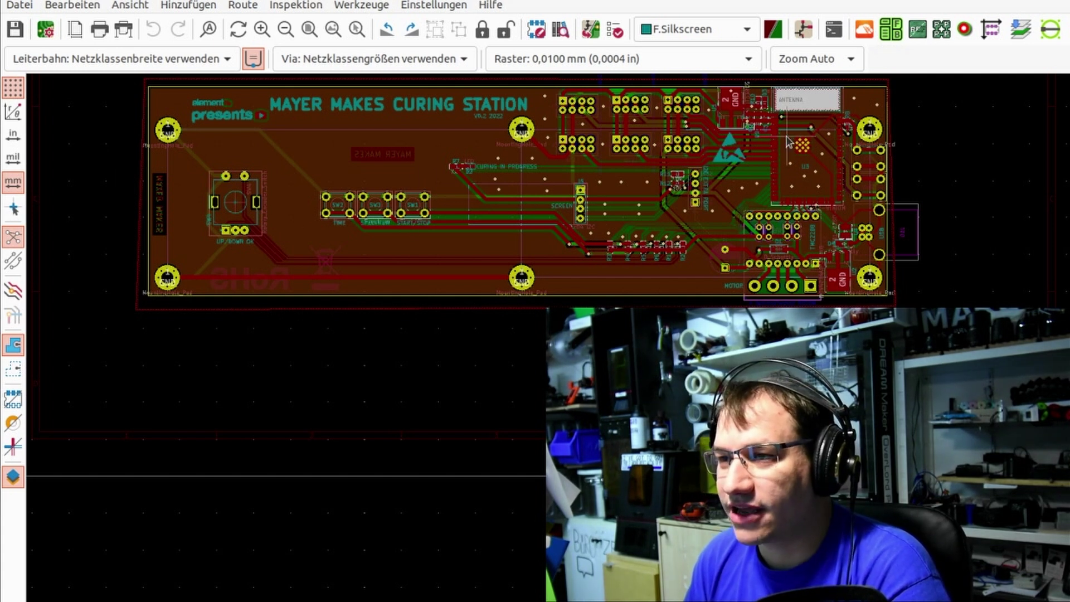
Examine the curing station PCB layout around the ESP32 module U3, its antenna and the adjacent button pads.
scroll(788, 141, up, 5)
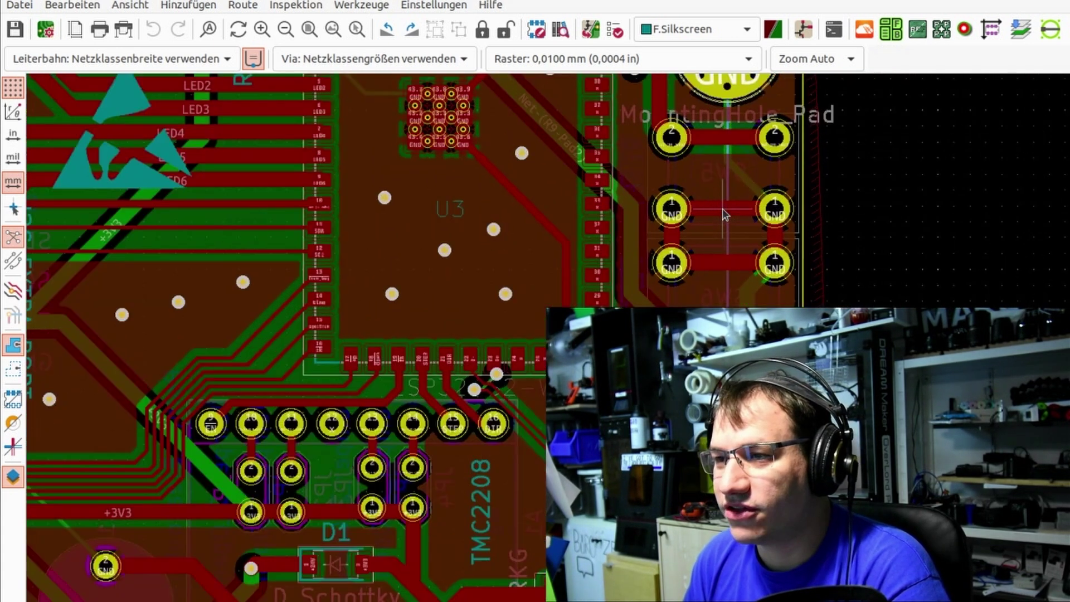
scroll(725, 215, down, 3)
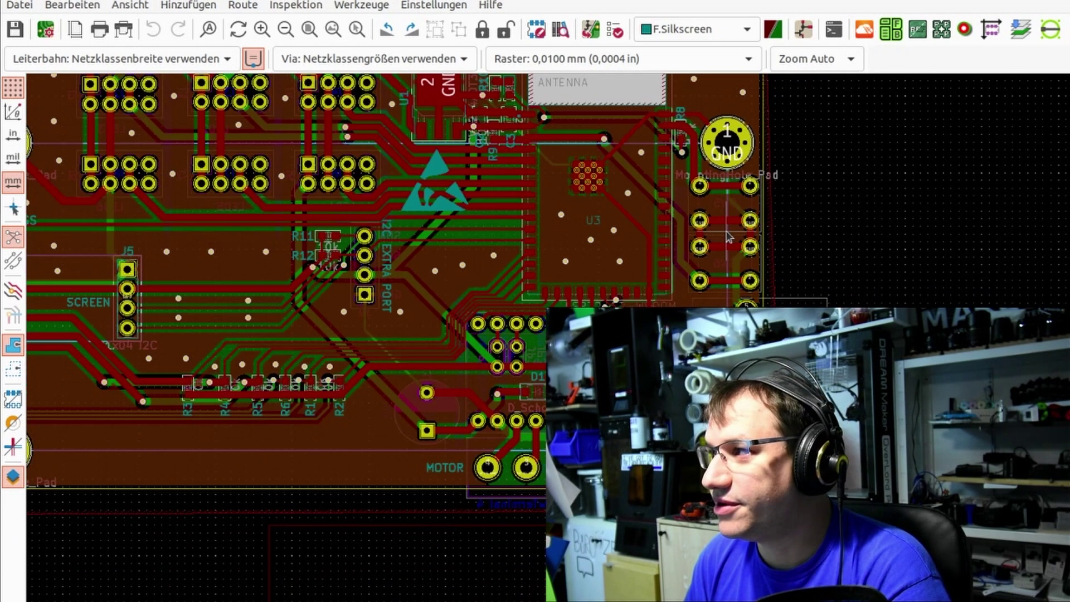
middle_drag(729, 236, 425, 272)
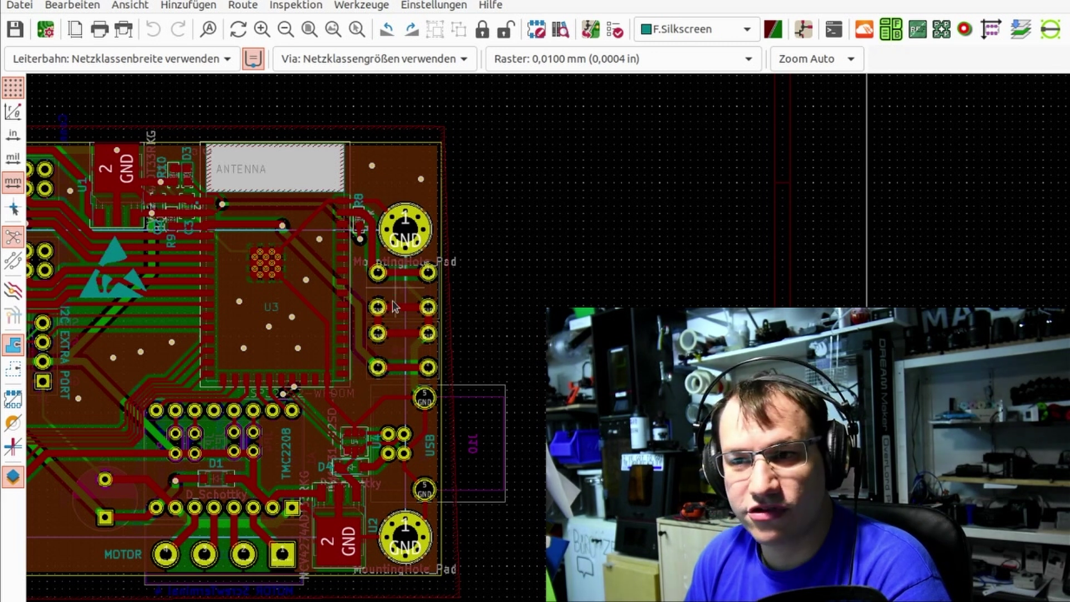
scroll(401, 228, down, 2)
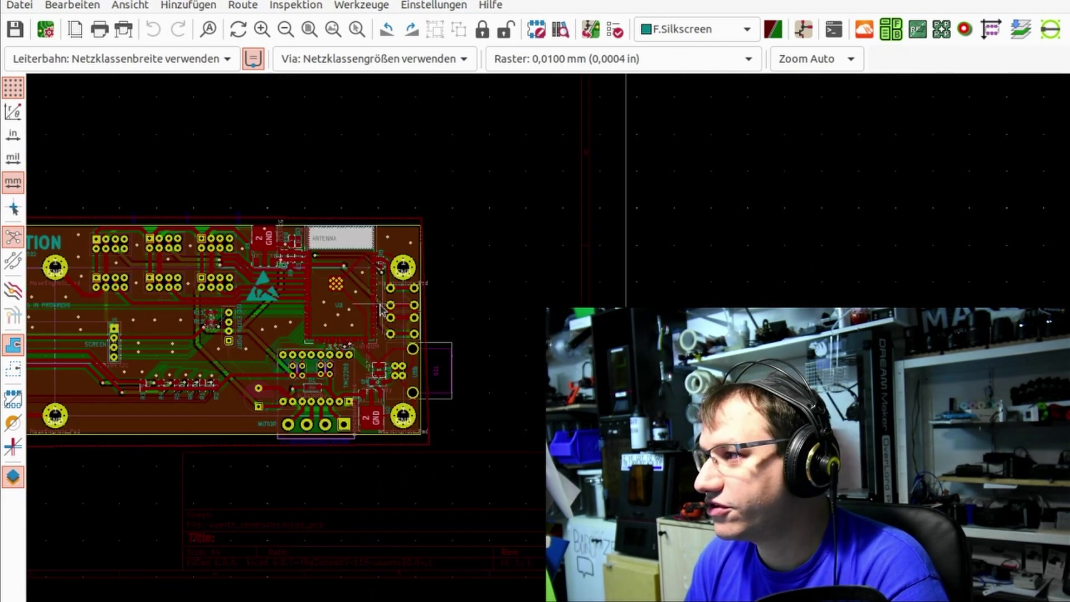
ctrl+scroll(184, 295, left, 3)
scroll(184, 295, down, 2)
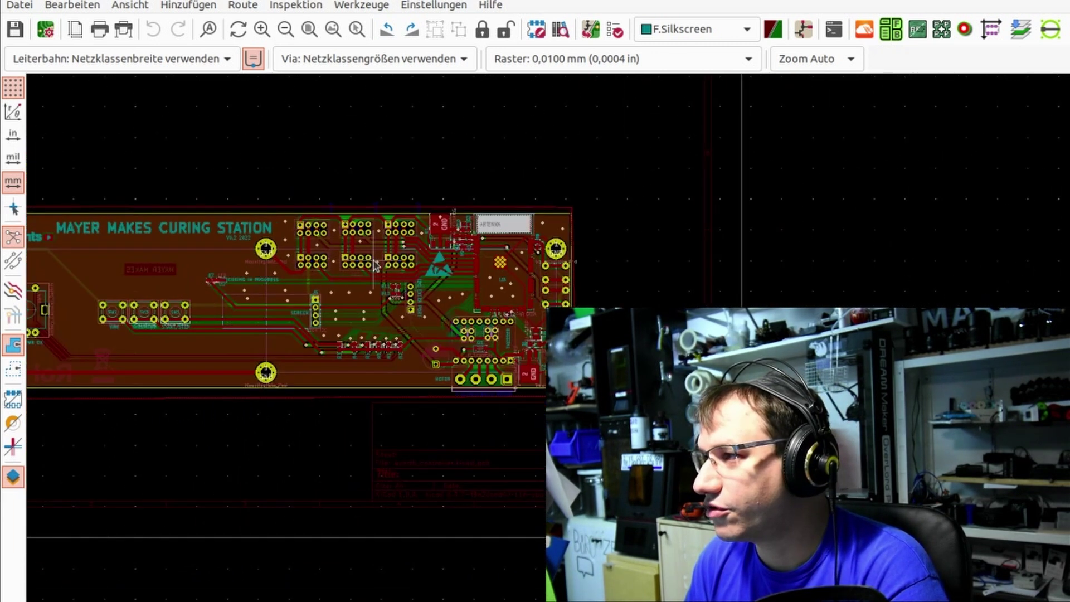
Examine the TMC2208 motor driver footprint, Schottky diode D1 and the motor terminal routing on the PCB.
scroll(200, 359, up, 2)
scroll(203, 357, up, 2)
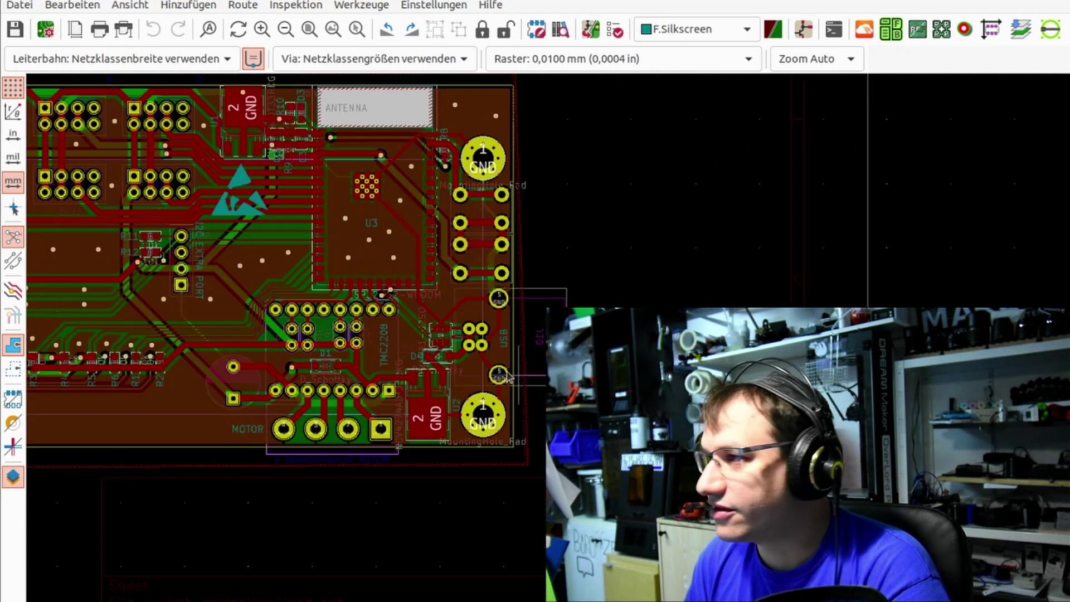
scroll(398, 346, down, 2)
scroll(305, 363, up, 4)
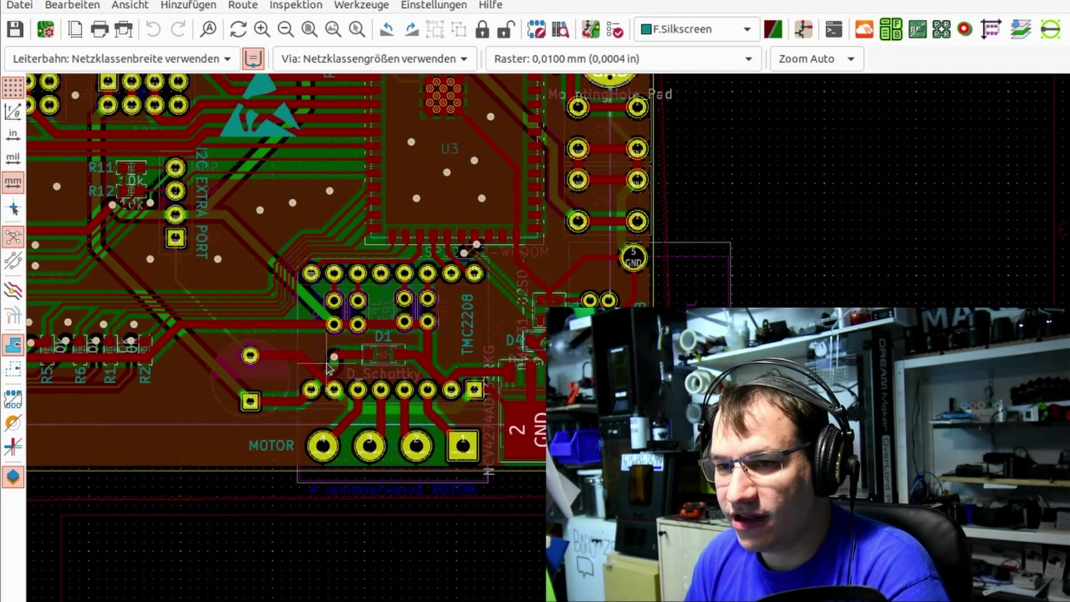
scroll(366, 352, down, 2)
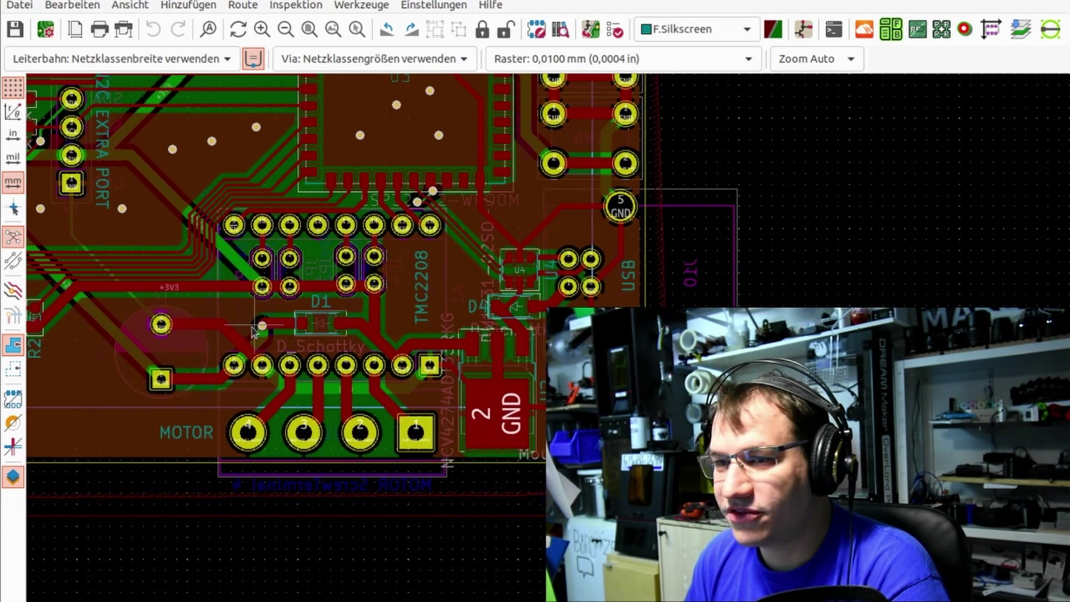
scroll(330, 456, up, 2)
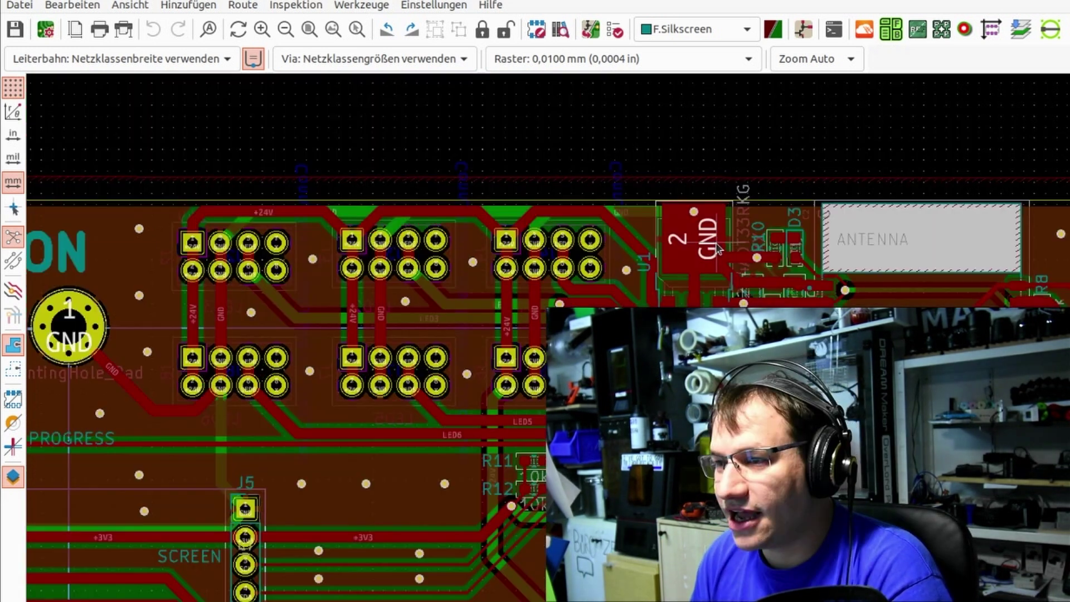
Examine voltage regulator U1, its GND pad and the tracks between the LED connectors and the antenna area.
scroll(717, 248, up, 3)
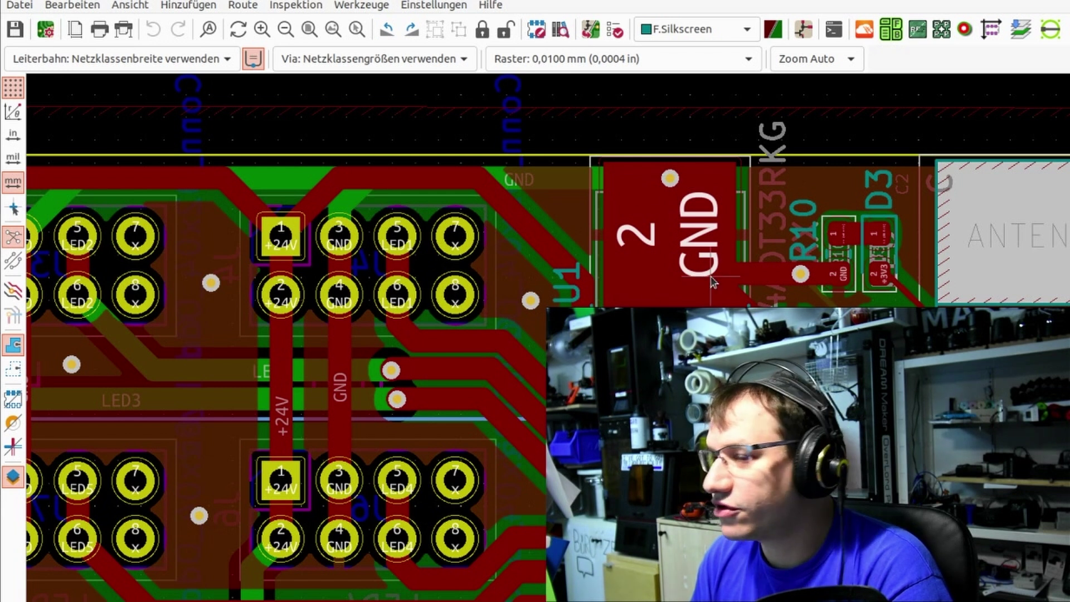
middle_drag(710, 281, 379, 284)
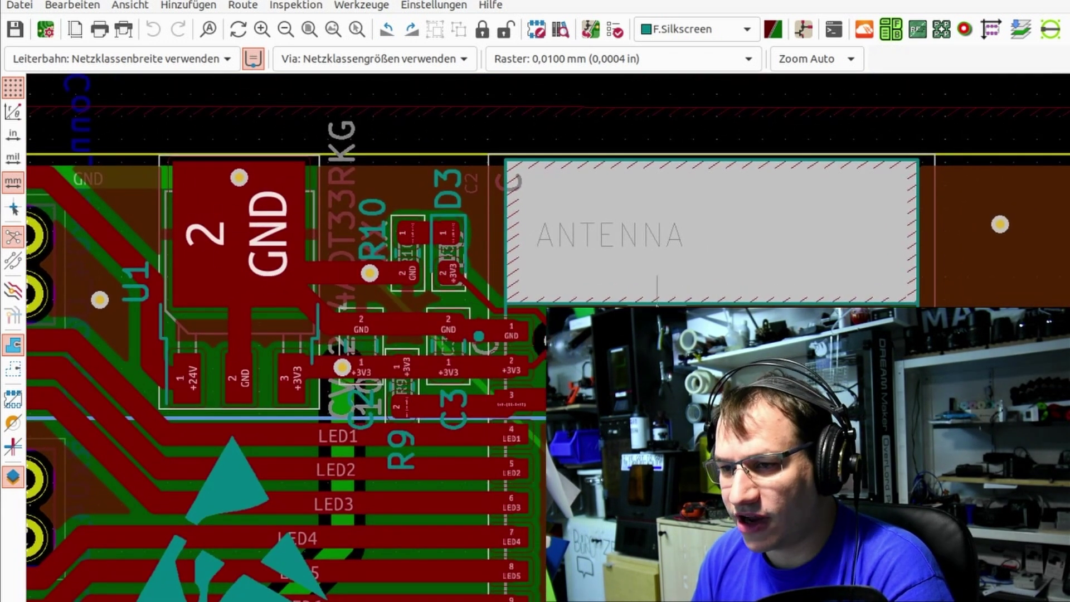
scroll(658, 304, down, 2)
scroll(578, 303, down, 3)
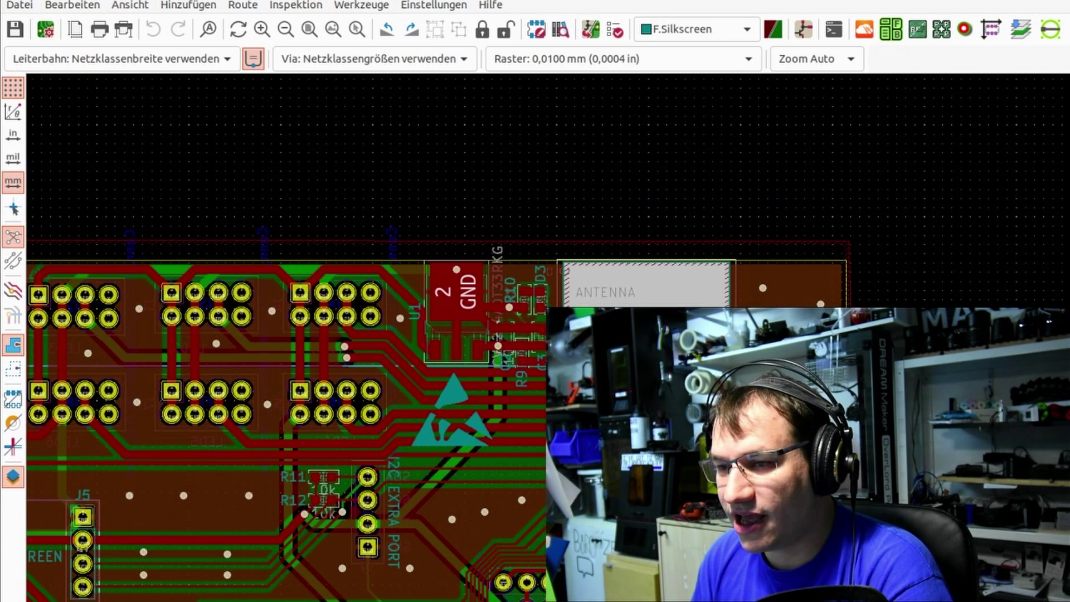
scroll(340, 296, up, 3)
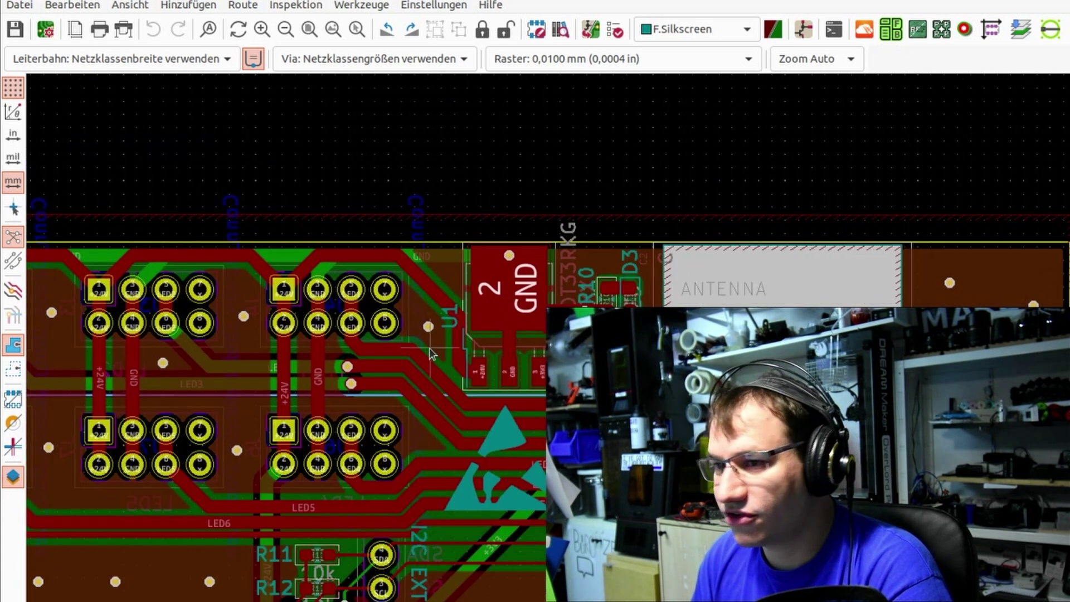
Examine regulator U2 with diode D4 and the USB connector beside the motor driver, and review the overall board layout.
scroll(287, 318, down, 4)
scroll(546, 412, up, 1)
scroll(576, 436, up, 4)
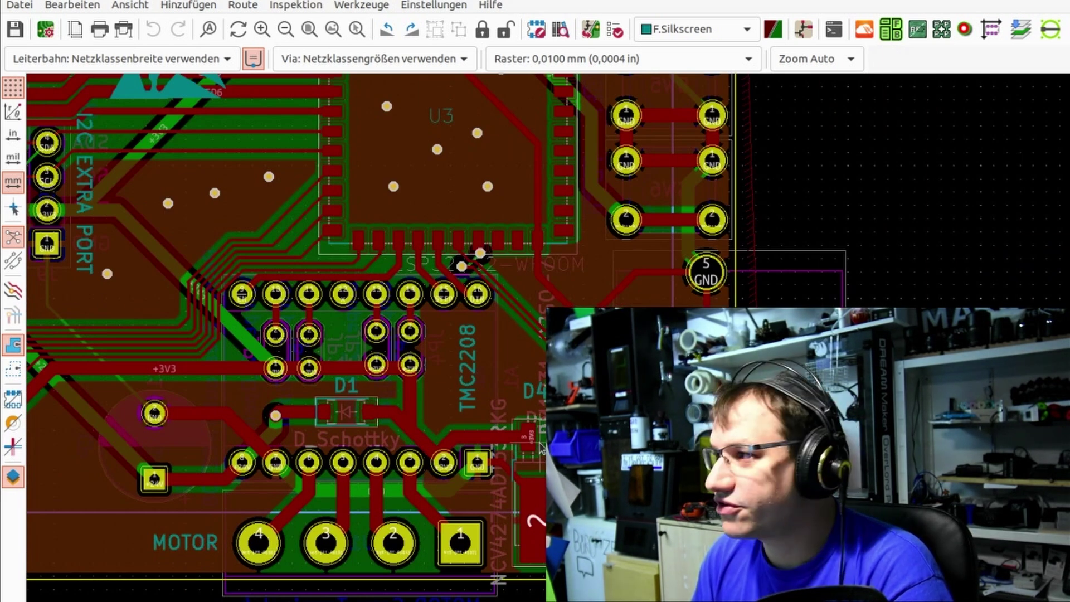
middle_drag(540, 446, 414, 413)
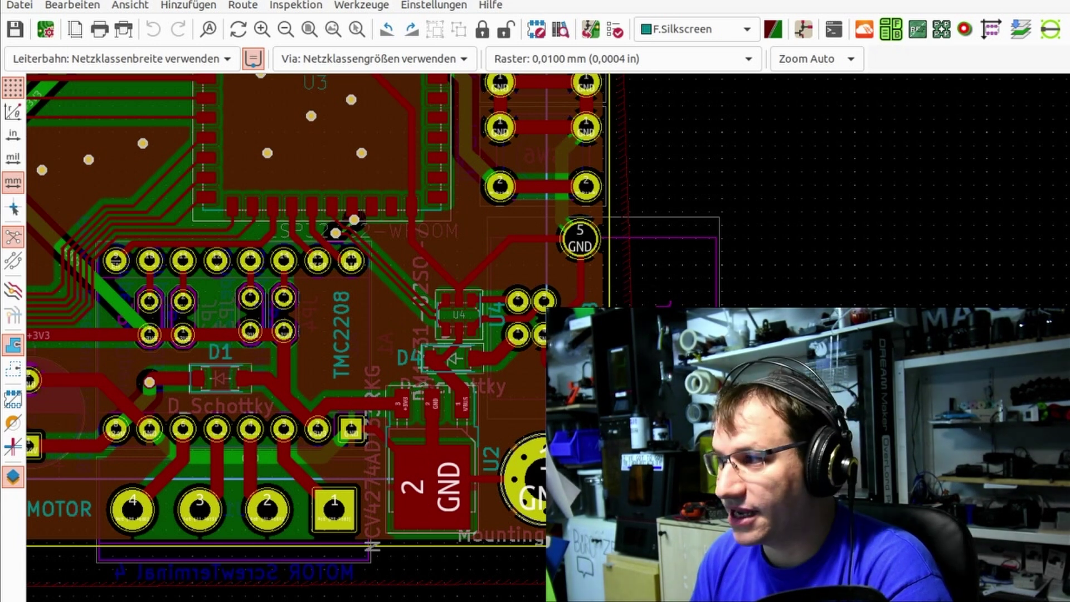
scroll(319, 341, down, 2)
scroll(319, 341, down, 4)
scroll(390, 312, up, 2)
scroll(422, 290, down, 2)
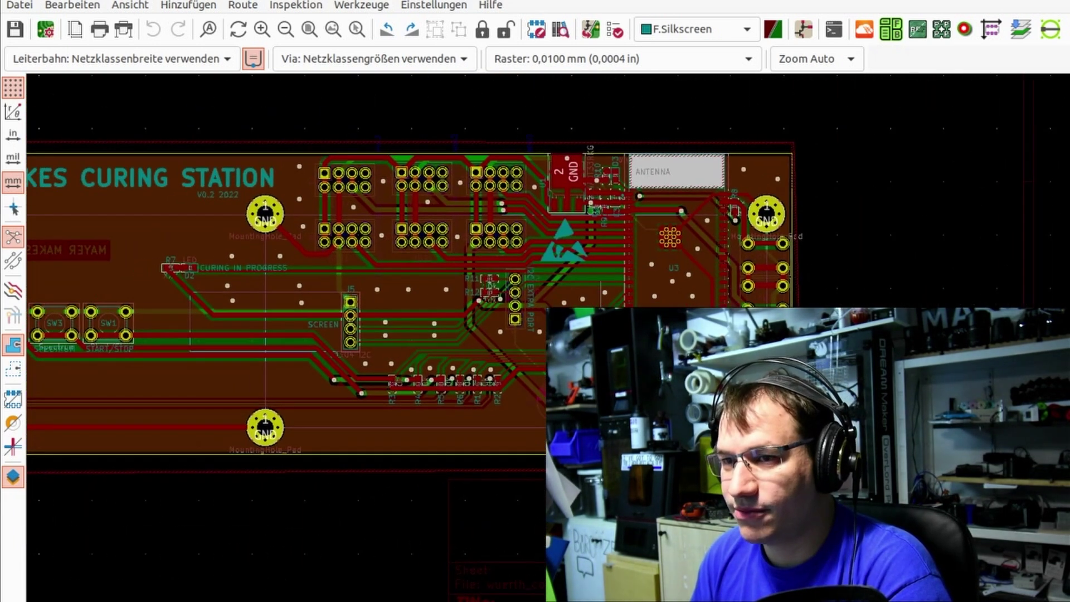
scroll(422, 289, up, 2)
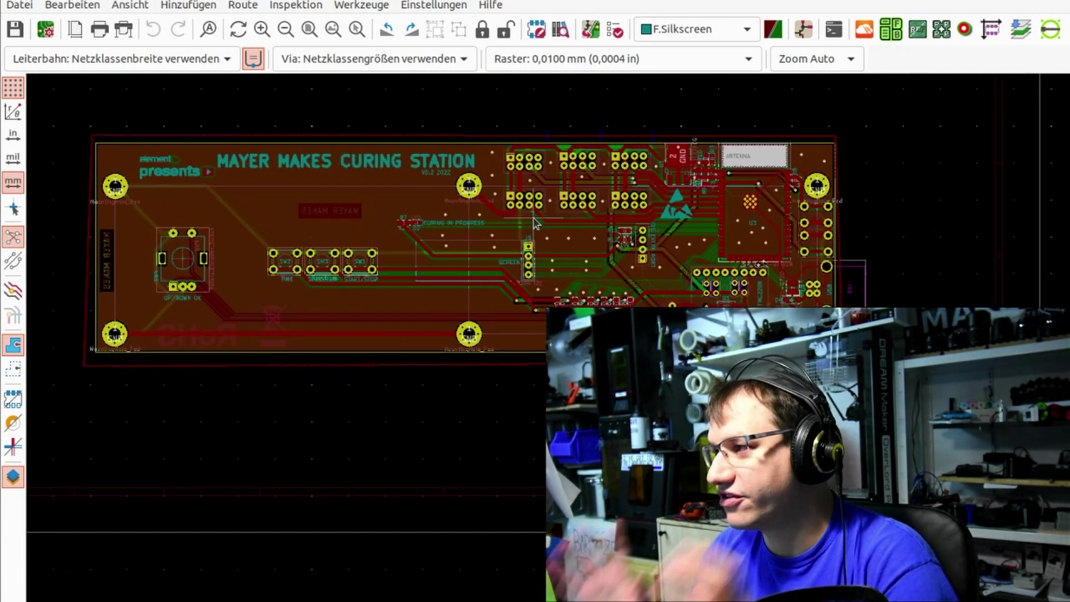
Open the 3D view of the board and rotate it to show the underside.
click(142, 7)
click(148, 59)
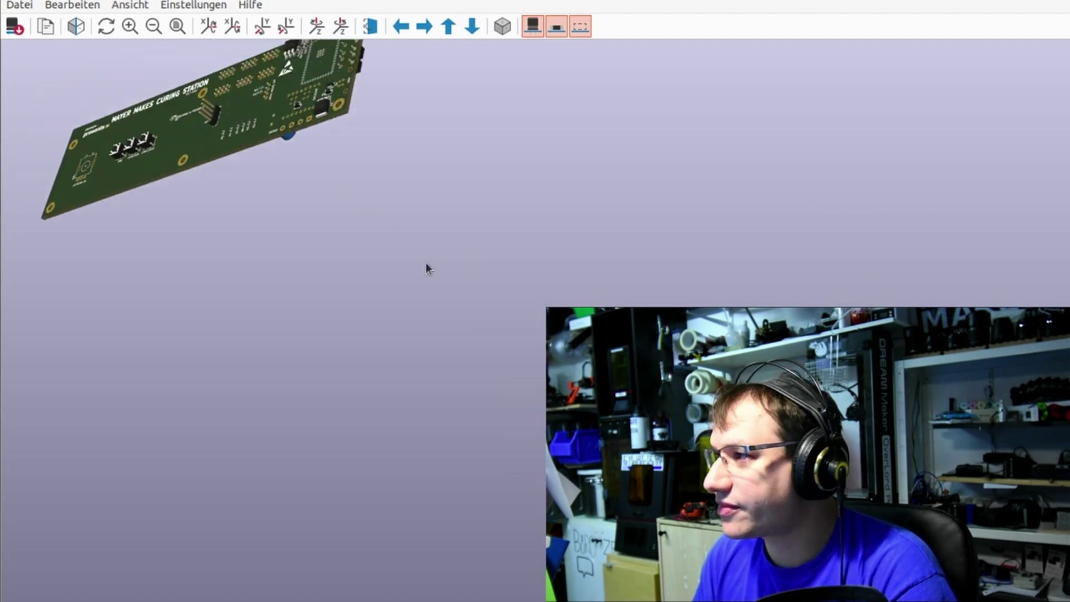
drag(411, 278, 695, 45)
drag(207, 442, 245, 123)
drag(497, 330, 255, 254)
middle_drag(255, 254, 435, 266)
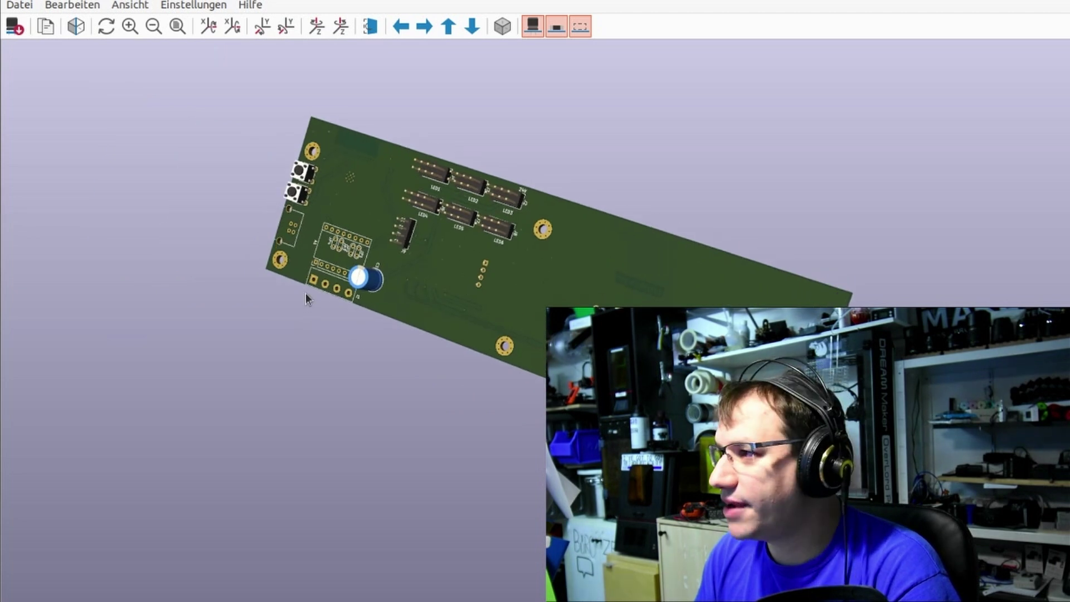
Examine the LED1 to LED6 pin headers, capacitor and motor driver footprint on the underside of the 3D board.
scroll(324, 283, up, 3)
middle_drag(286, 240, 329, 342)
scroll(329, 342, up, 4)
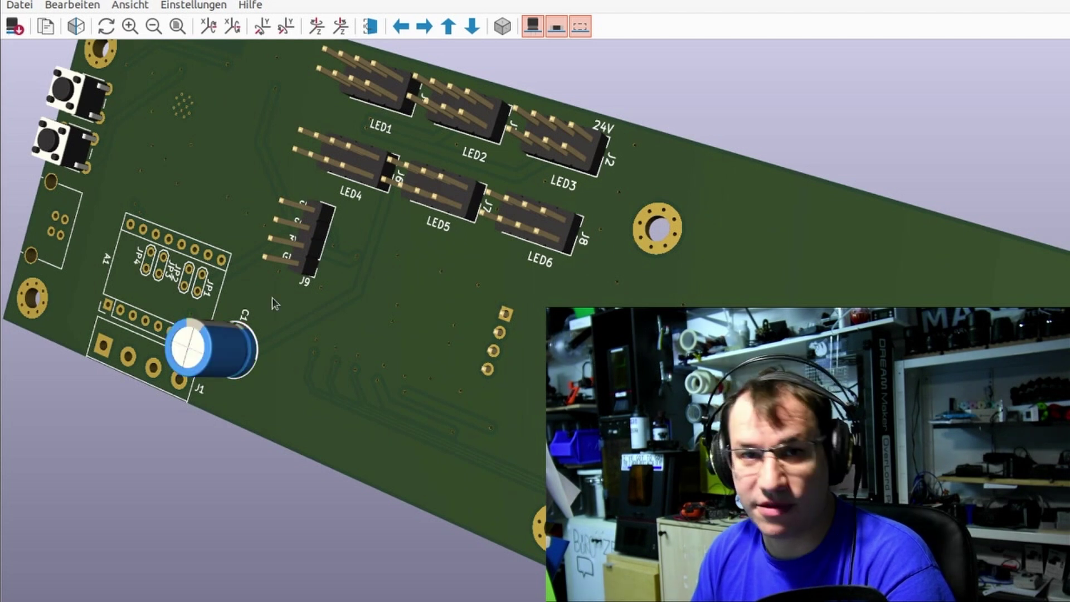
scroll(272, 296, down, 1)
scroll(289, 298, down, 2)
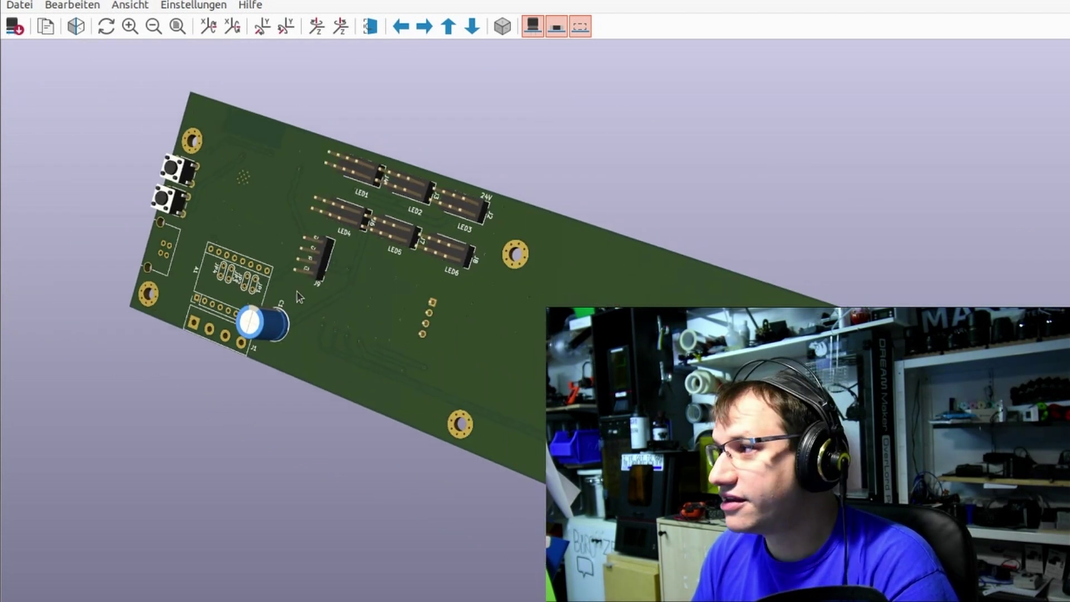